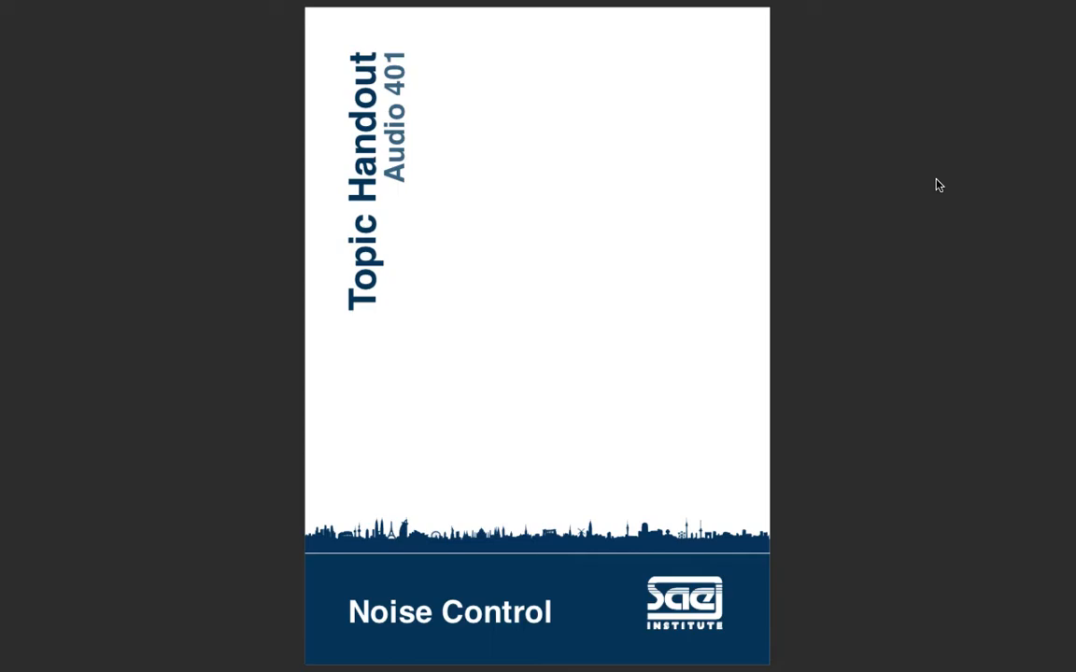
Advance from the cover to the first content pages on background noise.
{"action": "key", "text": "Page_Down"}
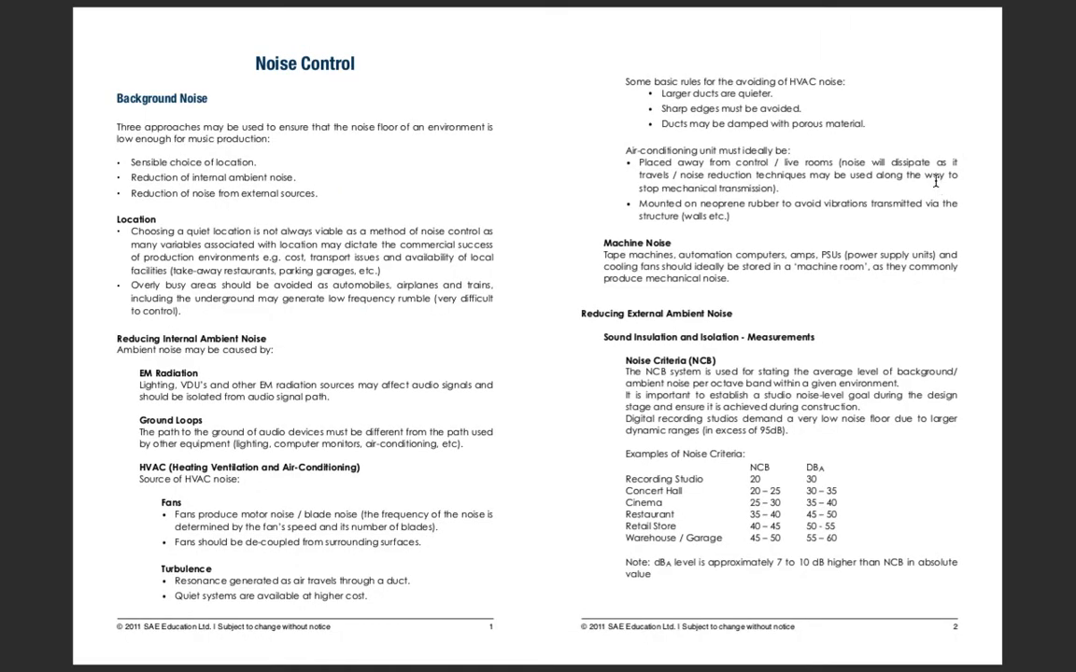
Page through the handout to the last page and back toward the table of contents.
{"action": "key", "text": "Page_Up"}
{"action": "key", "text": "Page_Down"}
{"action": "key", "text": "Page_Down"}
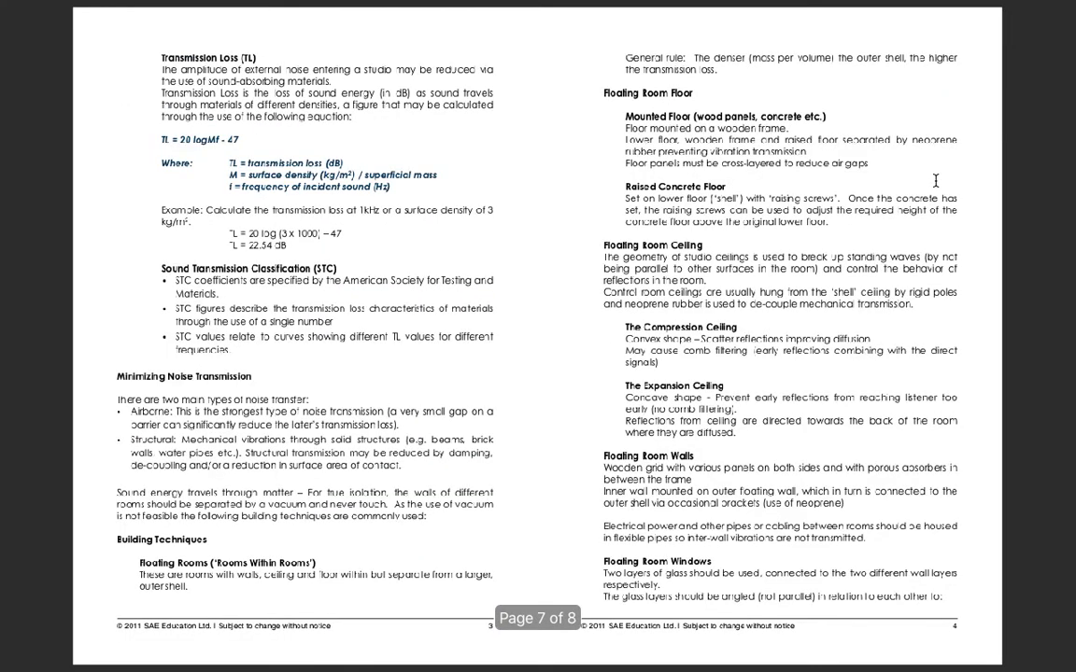
{"action": "key", "text": "Page_Down"}
{"action": "key", "text": "Page_Up"}
{"action": "key", "text": "Page_Down"}
{"action": "key", "text": "Page_Up"}
{"action": "key", "text": "Page_Up"}
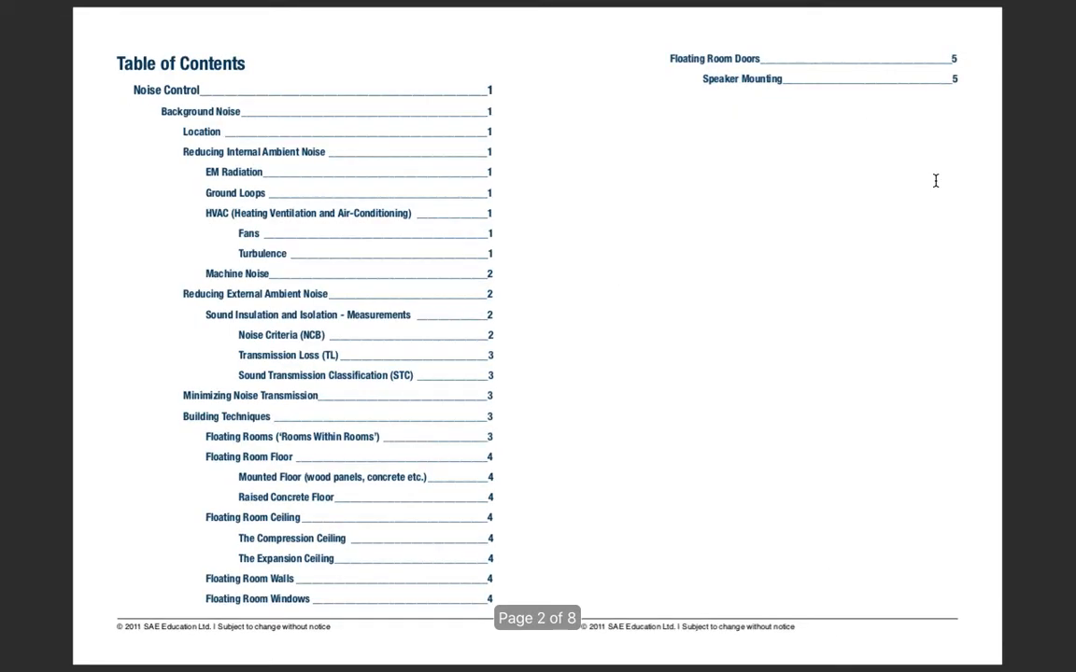
{"action": "key", "text": "Page_Up"}
{"action": "key", "text": "Page_Down"}
{"action": "key", "text": "Page_Down"}
{"action": "key", "text": "Page_Down"}
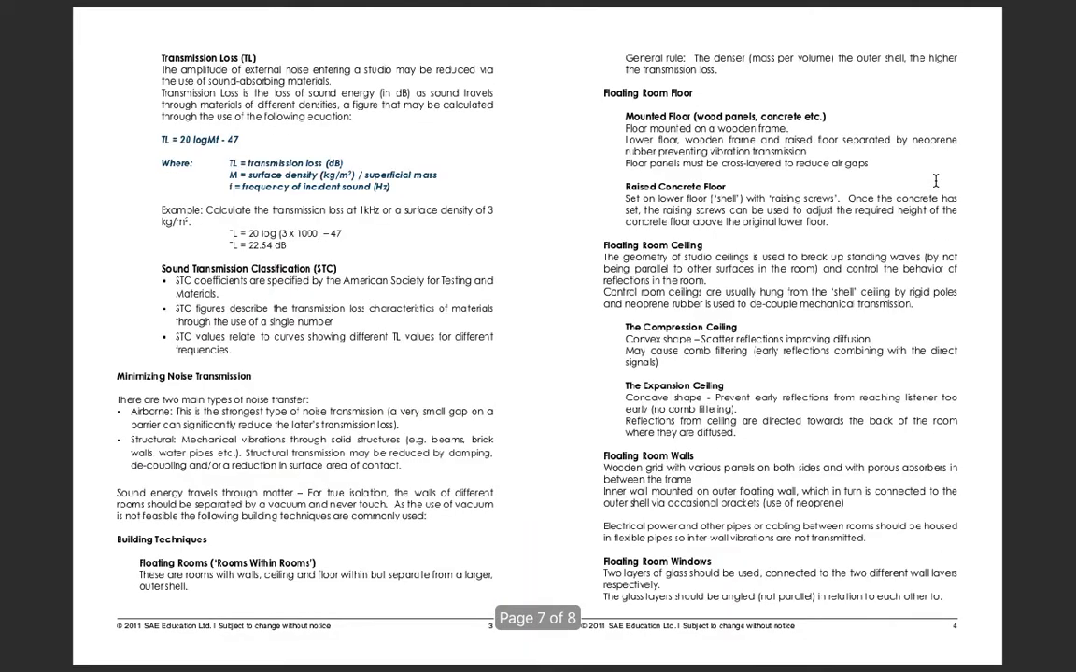
{"action": "key", "text": "Page_Down"}
{"action": "key", "text": "Page_Up"}
{"action": "key", "text": "Page_Up"}
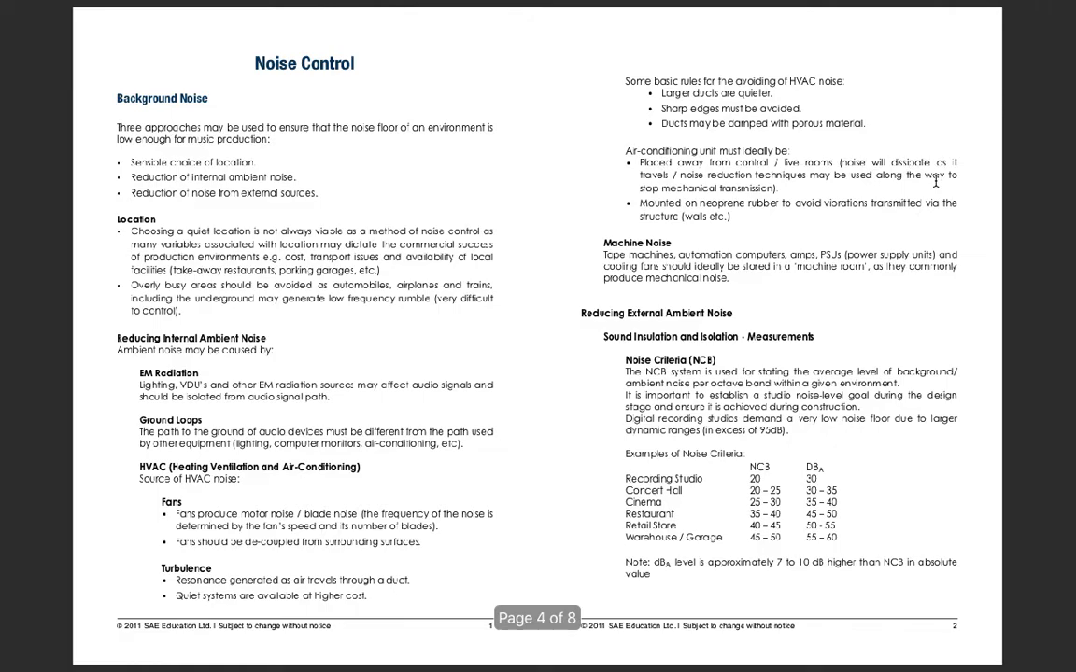
{"action": "key", "text": "Page_Up"}
{"action": "key", "text": "Page_Up"}
{"action": "key", "text": "Page_Down"}
{"action": "key", "text": "Page_Down"}
{"action": "key", "text": "Page_Down"}
{"action": "key", "text": "Page_Up"}
{"action": "key", "text": "Page_Up"}
{"action": "key", "text": "Page_Up"}
{"action": "key", "text": "Page_Down"}
{"action": "key", "text": "Page_Down"}
{"action": "key", "text": "Page_Down"}
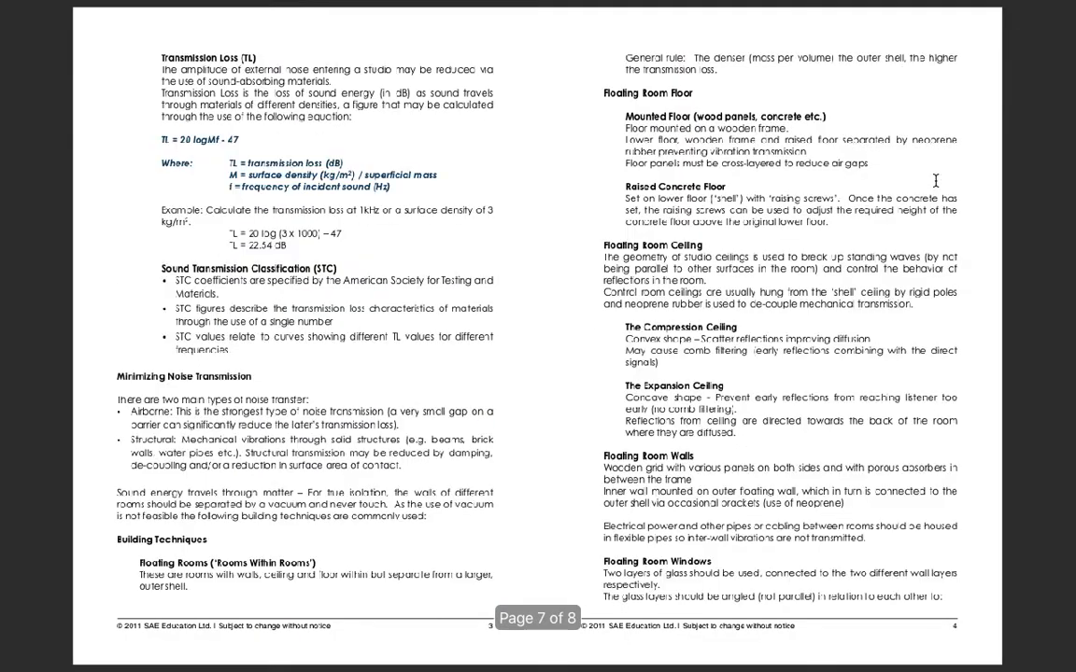